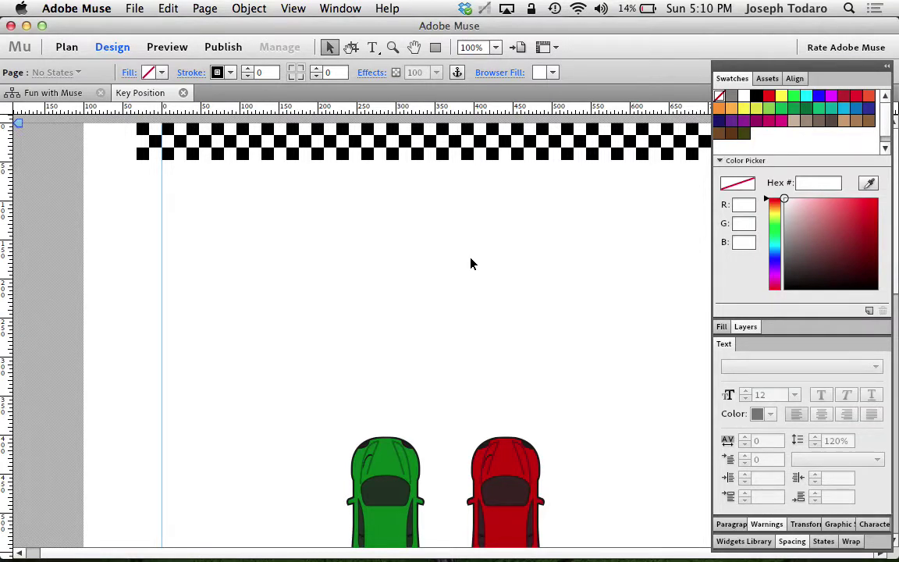
# Step: Hide the side panels with Tab and scroll through the design page
pyautogui.press('Tab')
pyautogui.press('Tab')
pyautogui.scroll(-5, 471, 264)
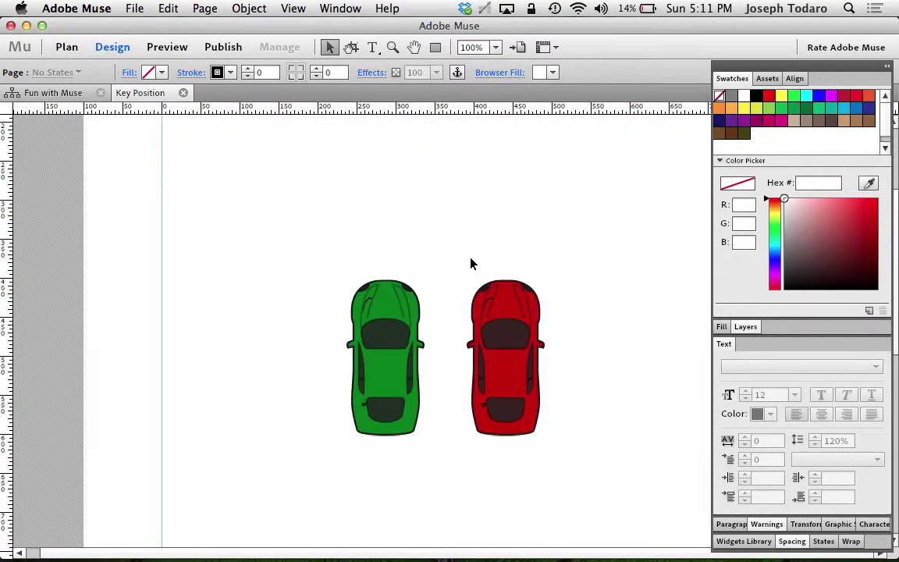
pyautogui.scroll(5, 471, 264)
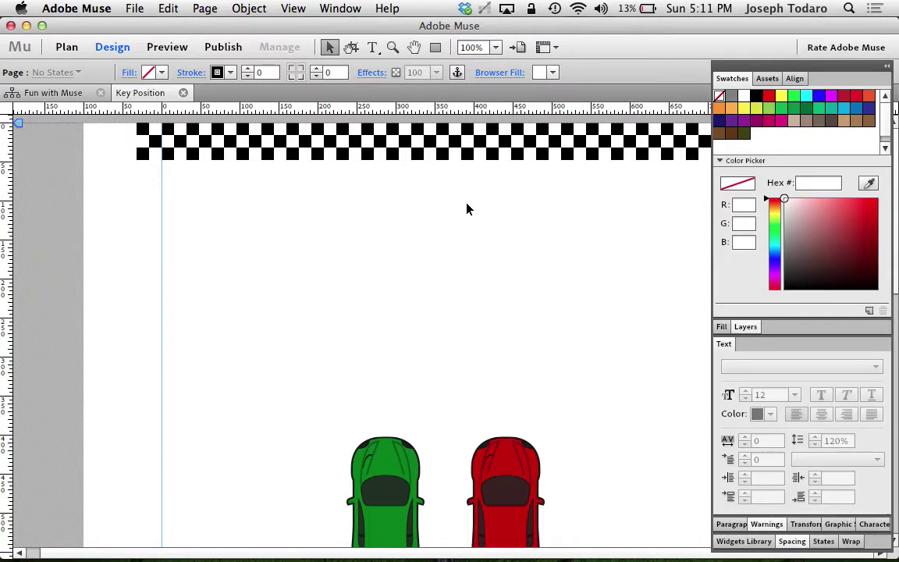
# Step: Scroll the Safari preview to watch both cars reach the checkered flag, then return to Muse
pyautogui.press('super+alt+e')
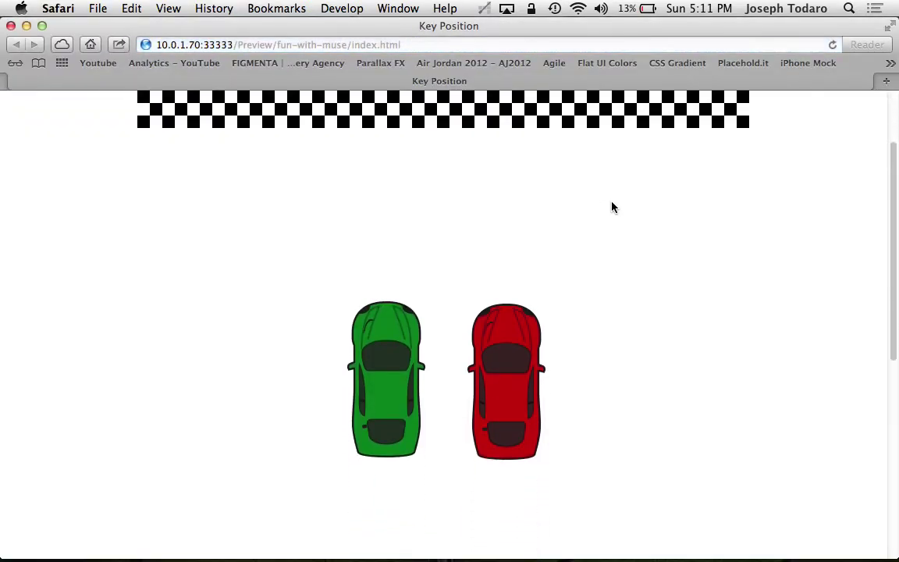
pyautogui.scroll(-5, 613, 207)
pyautogui.scroll(4, 613, 207)
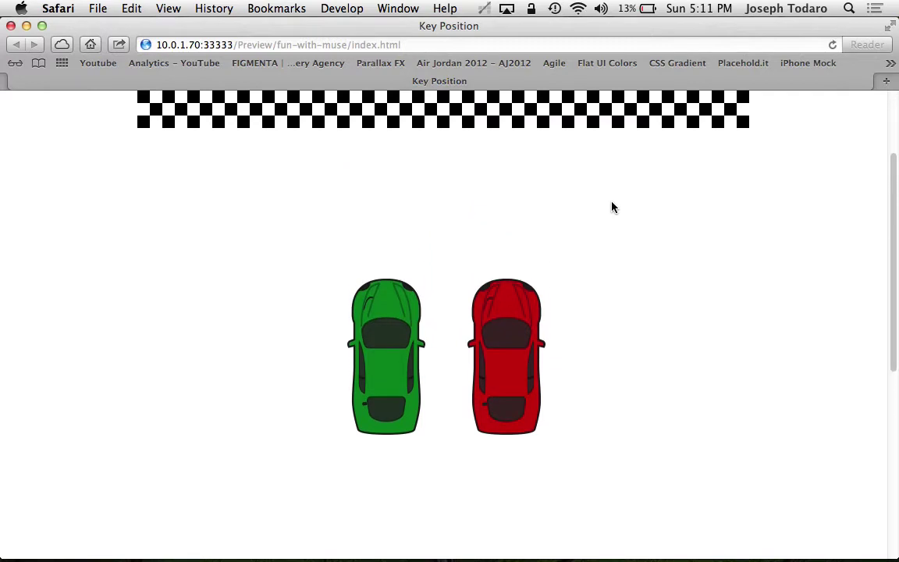
pyautogui.scroll(3, 612, 207)
pyautogui.scroll(-6, 613, 207)
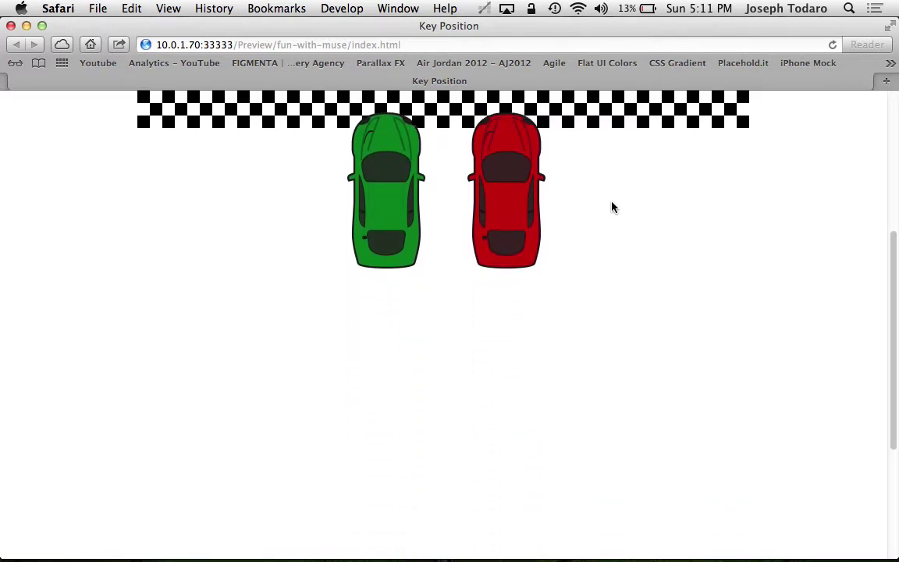
pyautogui.scroll(-2, 613, 207)
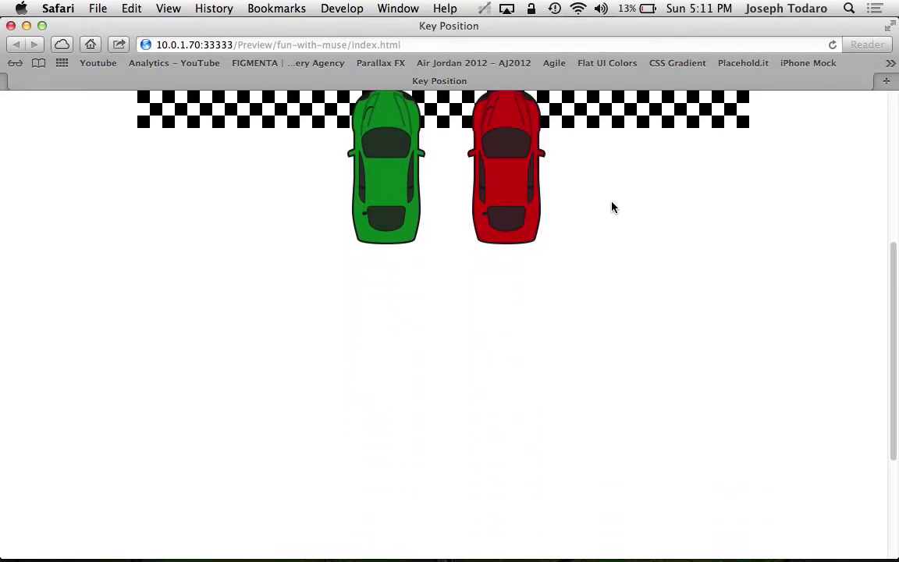
pyautogui.scroll(1, 613, 207)
pyautogui.scroll(5, 613, 206)
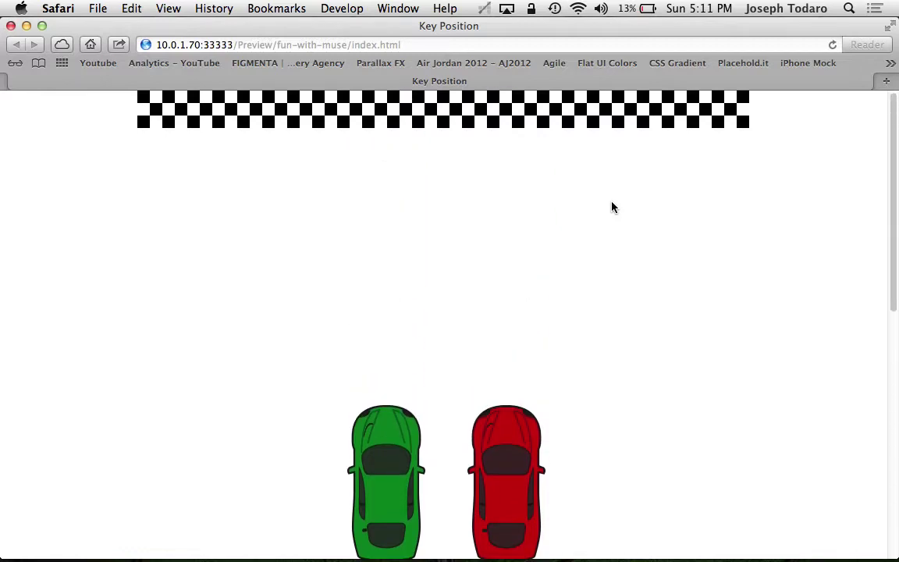
pyautogui.press('super+Tab')
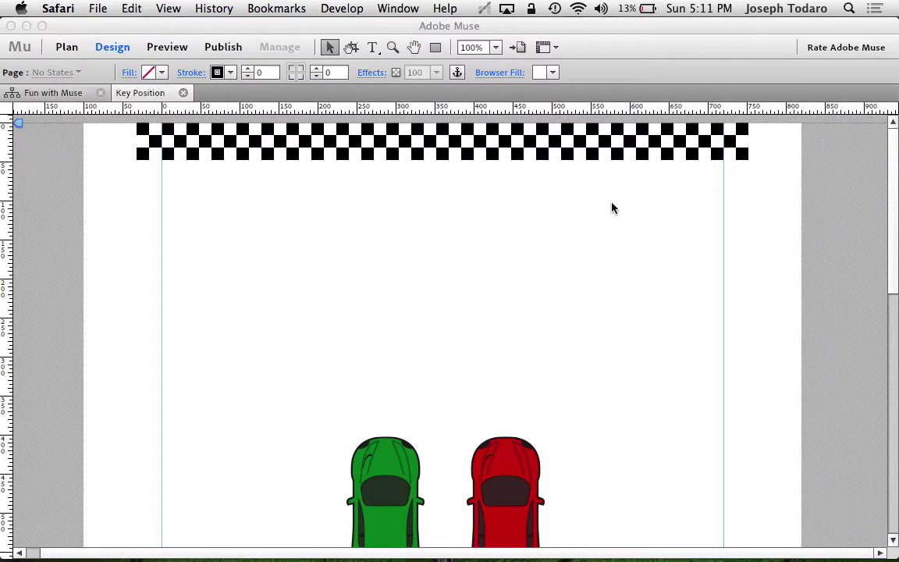
# Step: Set the red car's Scroll Motion speed before its 341 px key position to 2, matching after
pyautogui.click(506, 501)
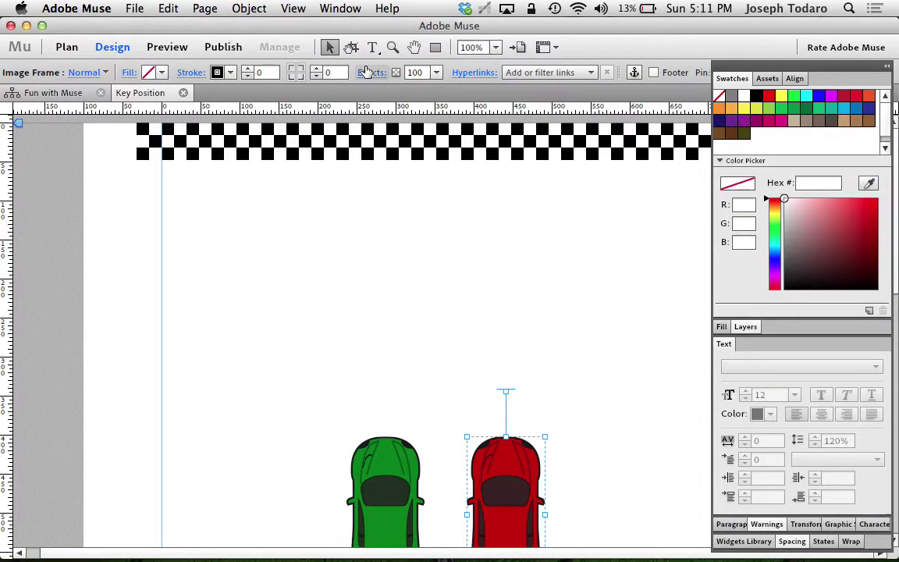
pyautogui.click(368, 72)
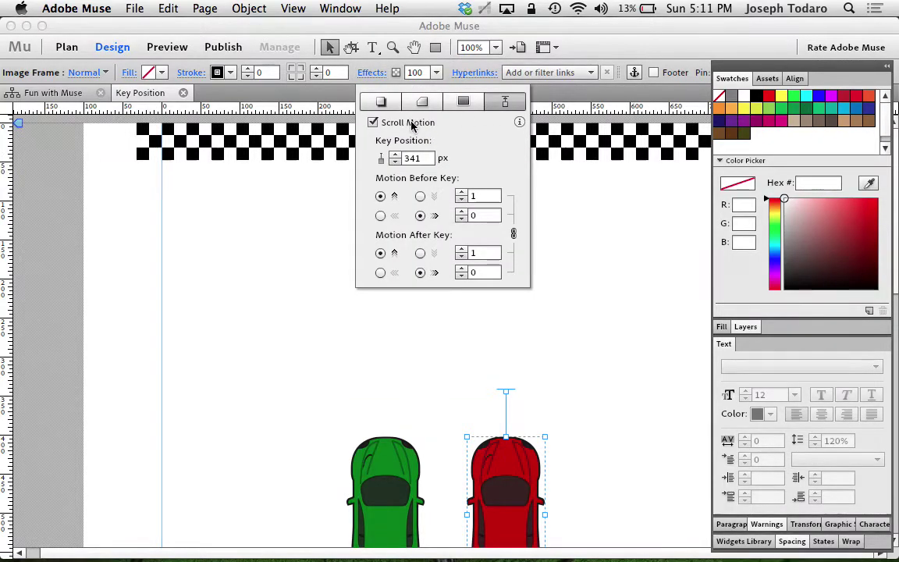
pyautogui.click(483, 196)
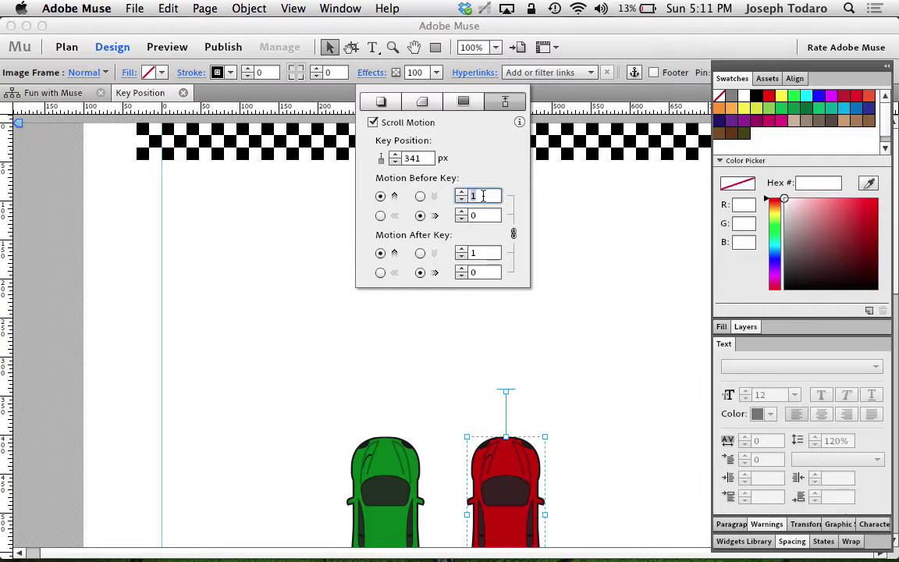
pyautogui.write('2')
pyautogui.press('Return')
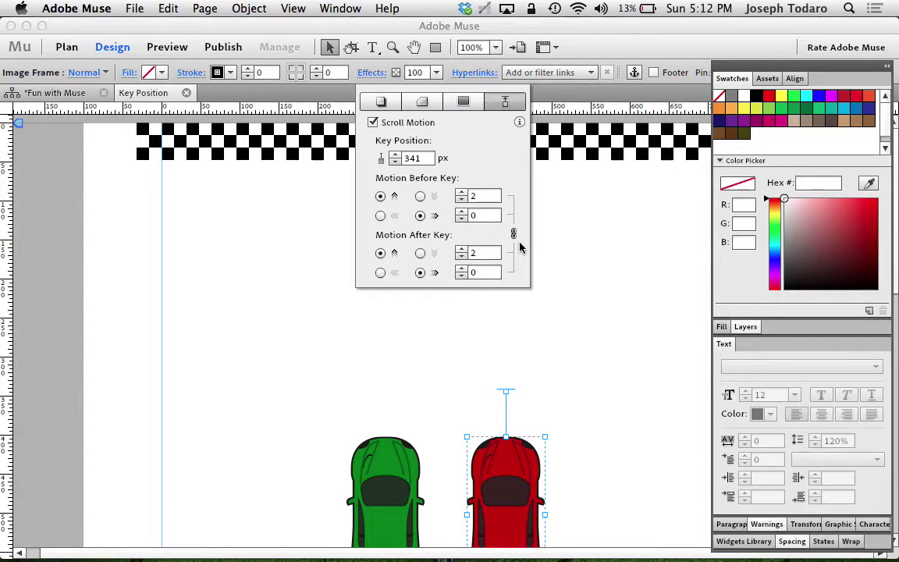
pyautogui.click(597, 367)
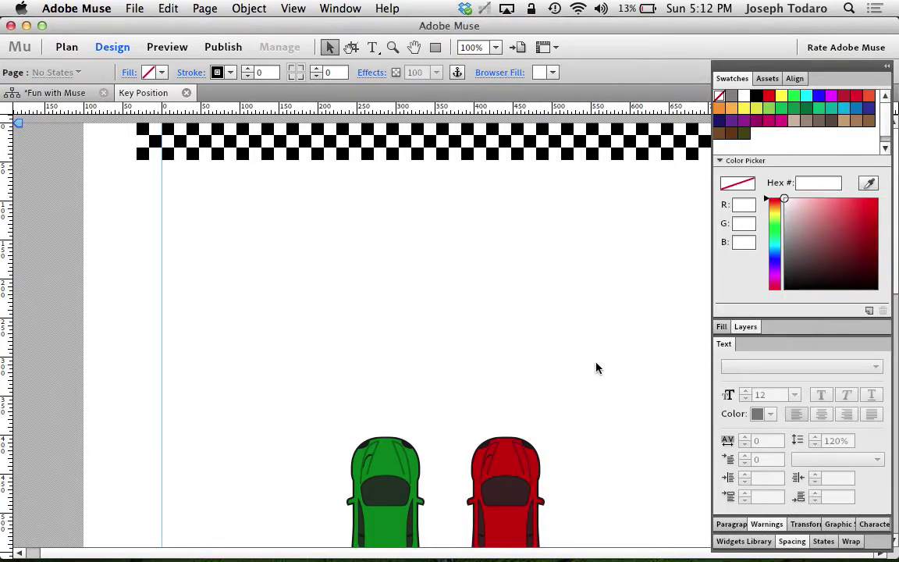
# Step: Preview the updated race page in Safari with the Preview in Browser shortcut
pyautogui.press('super+alt+e')
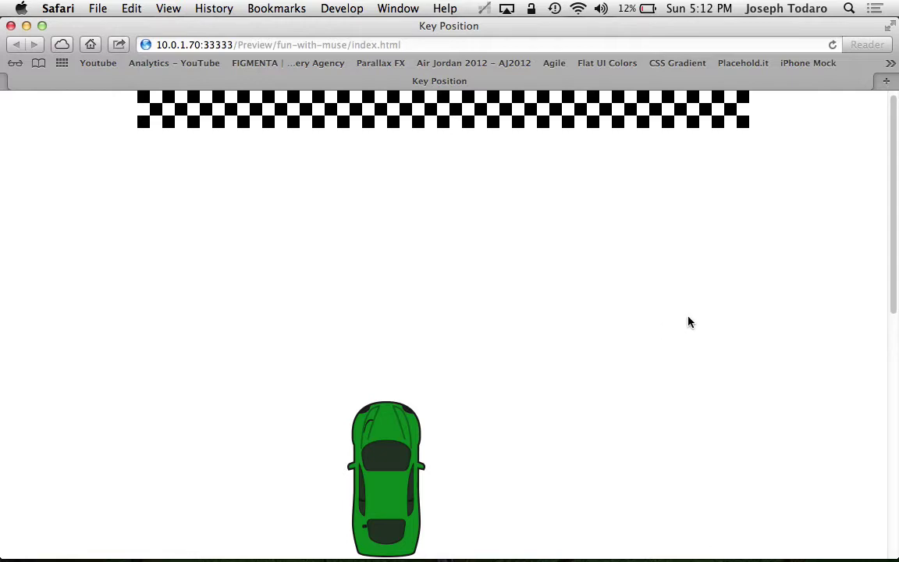
pyautogui.scroll(-5, 688, 322)
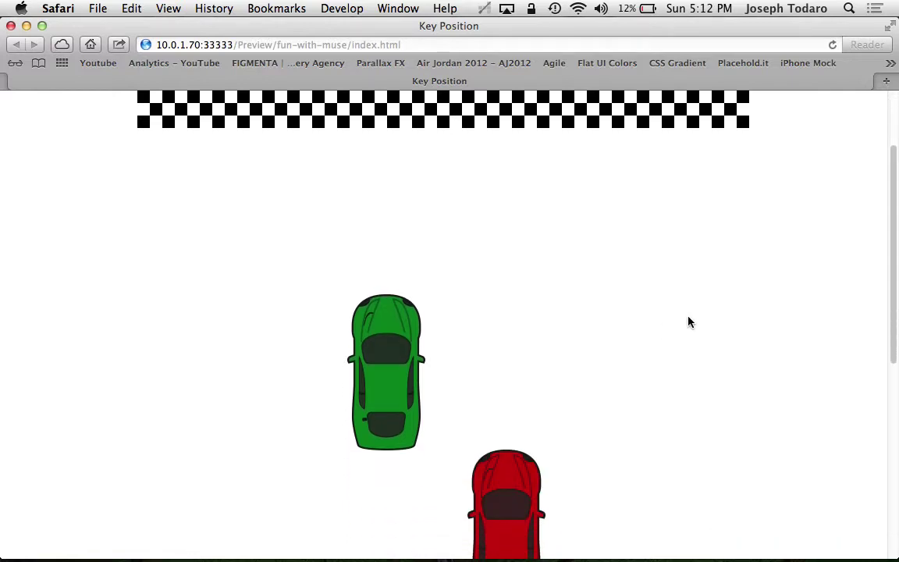
pyautogui.scroll(-5, 688, 322)
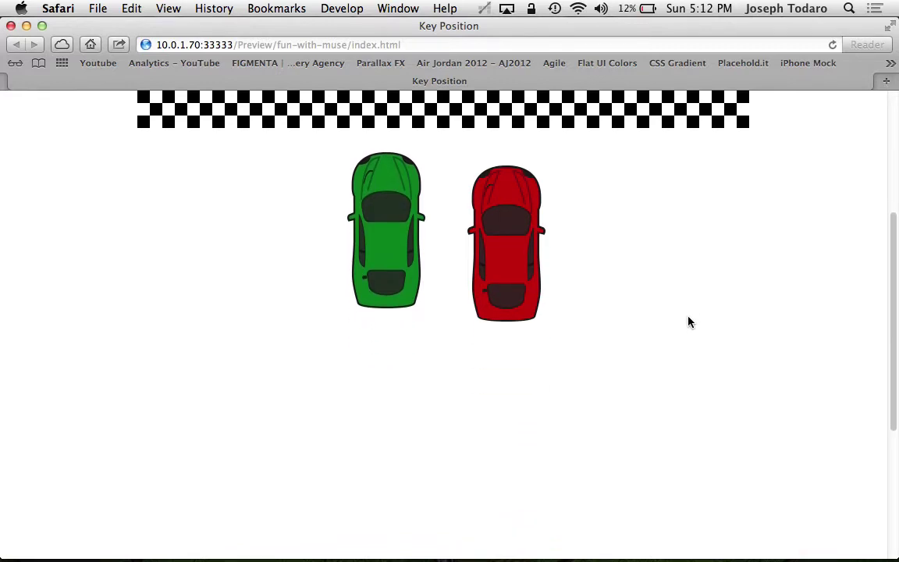
pyautogui.scroll(-2, 689, 322)
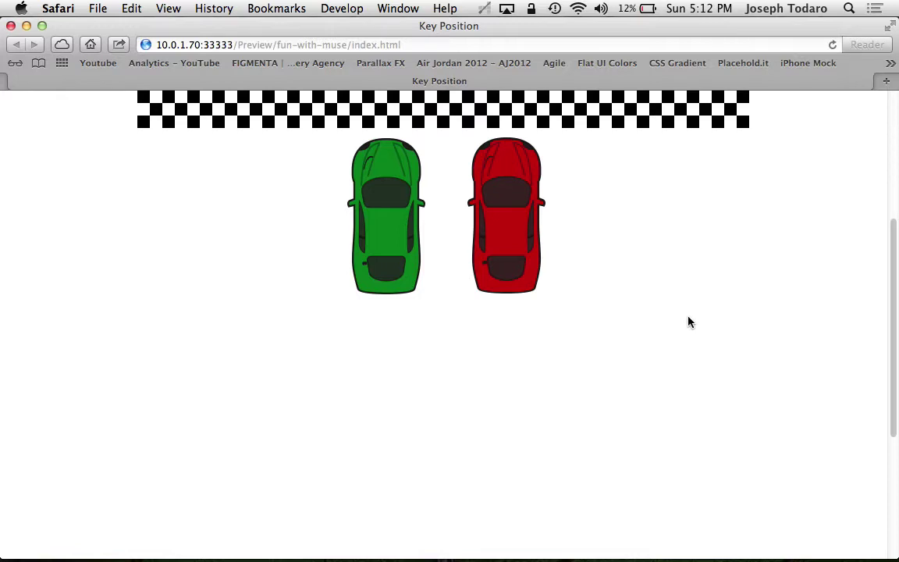
pyautogui.scroll(-3, 689, 322)
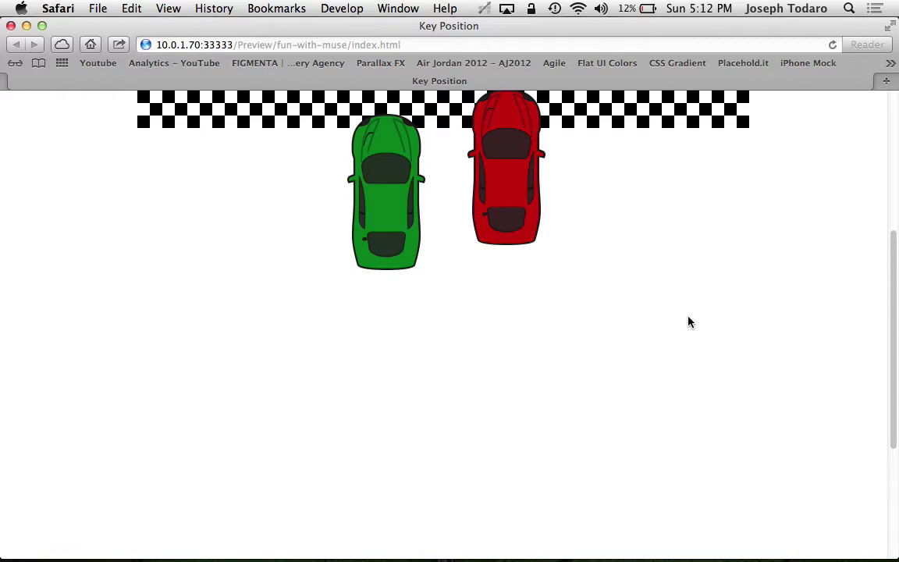
pyautogui.scroll(-2, 688, 322)
pyautogui.scroll(3, 689, 321)
pyautogui.scroll(-3, 688, 322)
pyautogui.scroll(3, 689, 322)
pyautogui.scroll(-2, 689, 322)
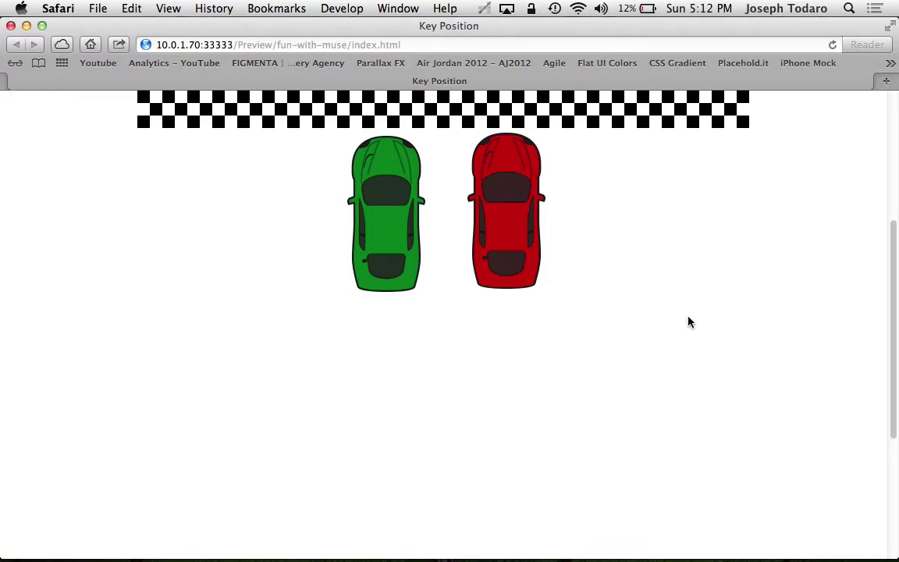
pyautogui.scroll(5, 688, 322)
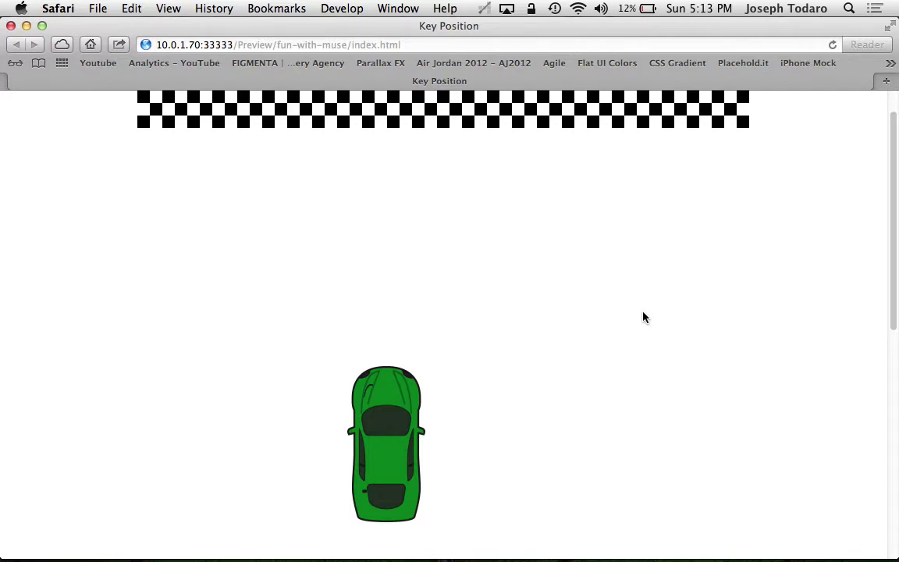
# Step: Close the preview, raise the red car's key position to 0 px at the page top, and re-preview
pyautogui.press('super+w')
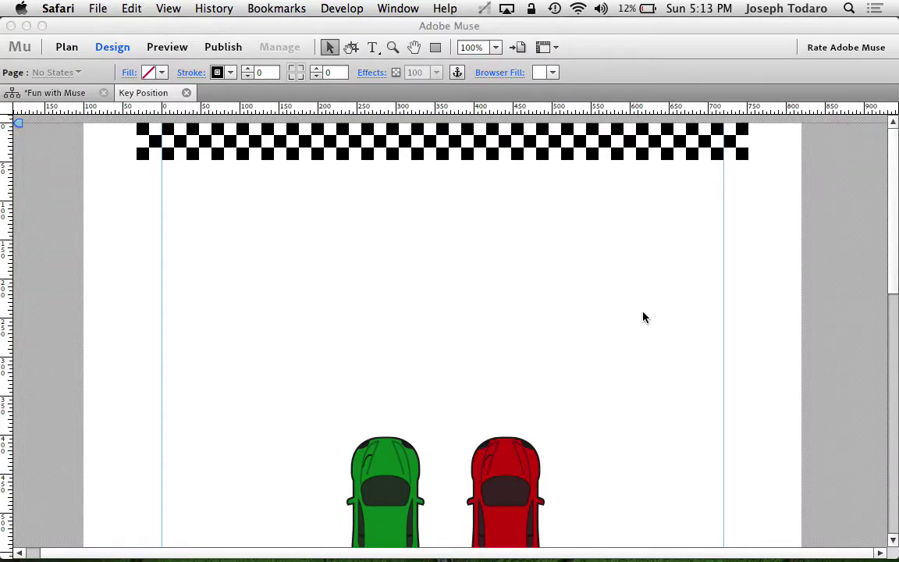
pyautogui.click(516, 461)
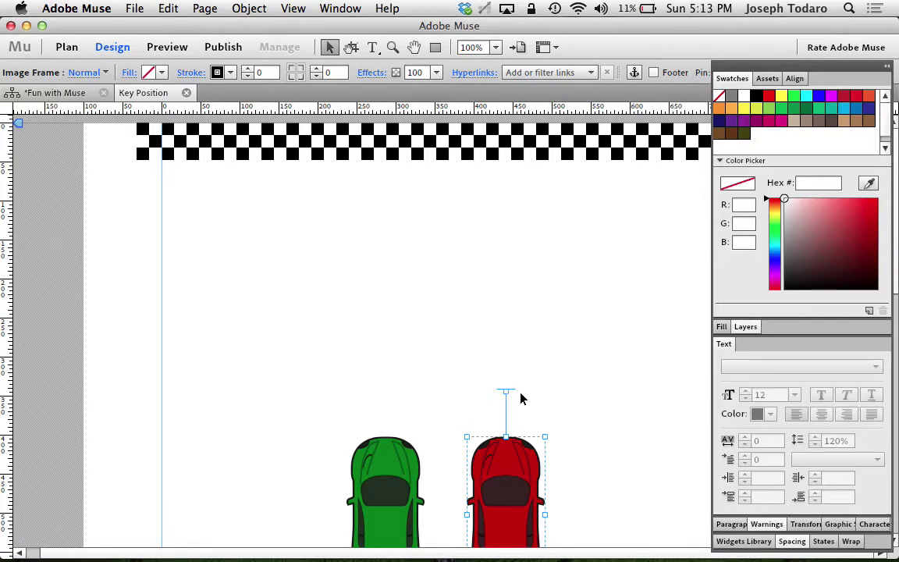
pyautogui.scroll(-5, 521, 399)
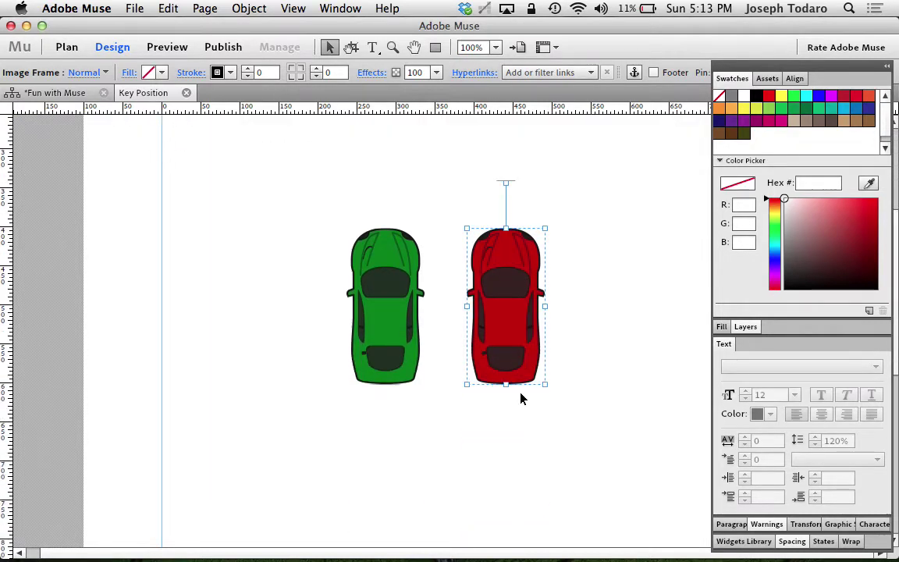
pyautogui.scroll(-1, 522, 399)
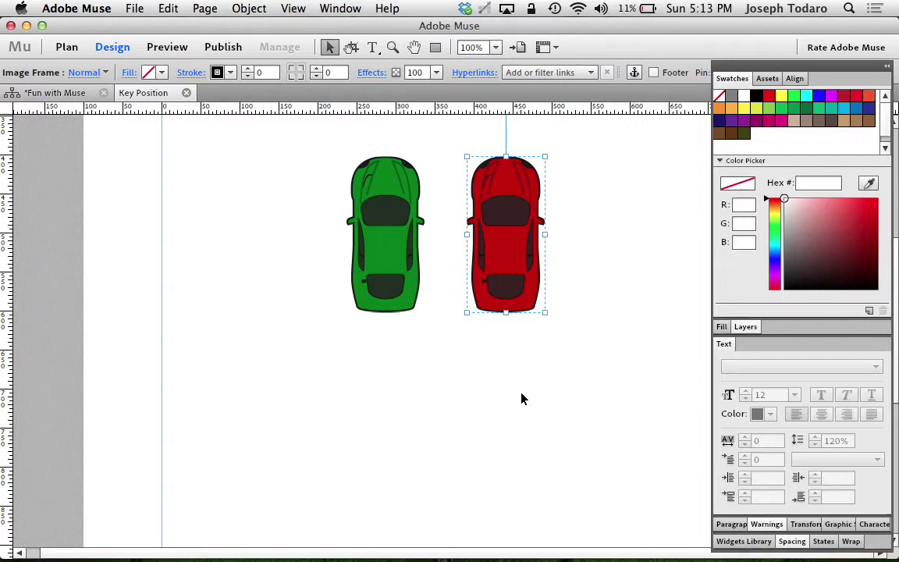
pyautogui.scroll(6, 521, 399)
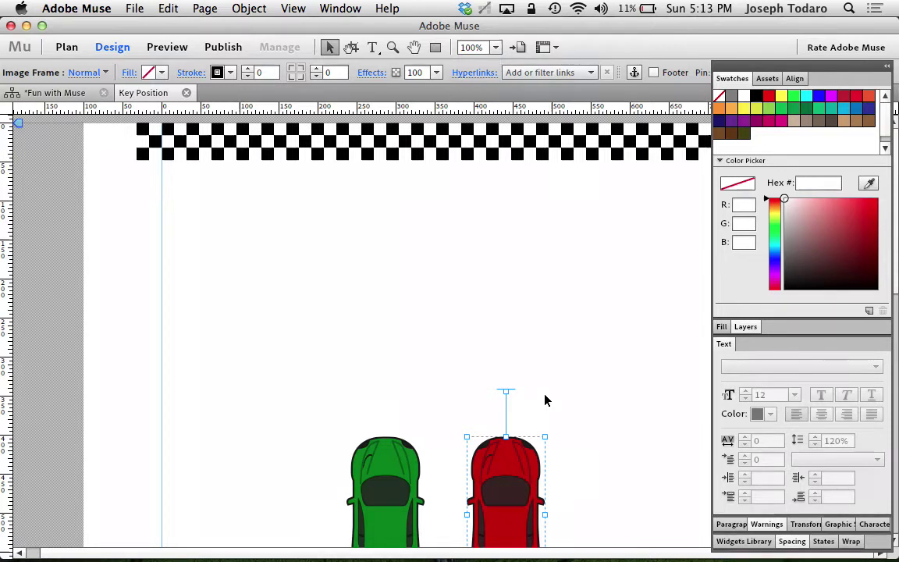
pyautogui.moveTo(505, 391); pyautogui.dragTo(505, 122)
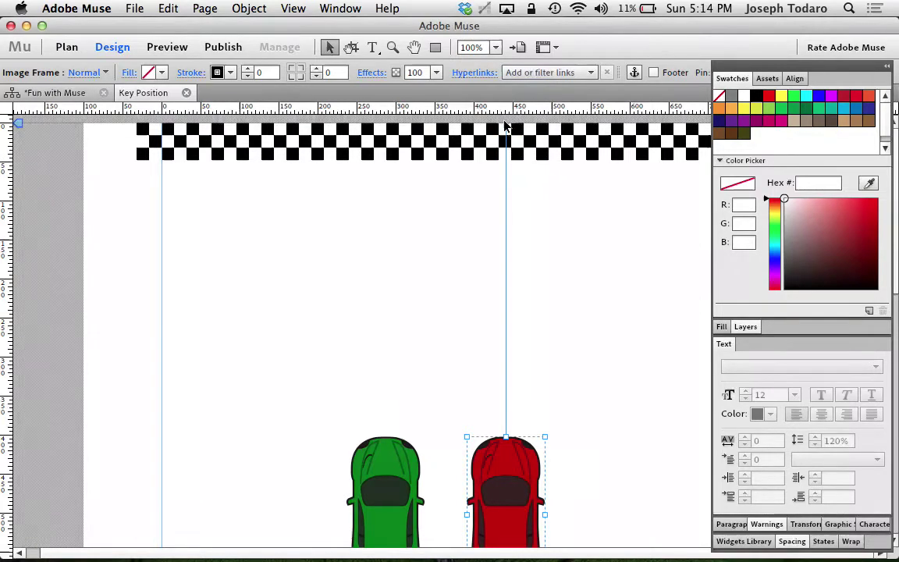
pyautogui.click(675, 358)
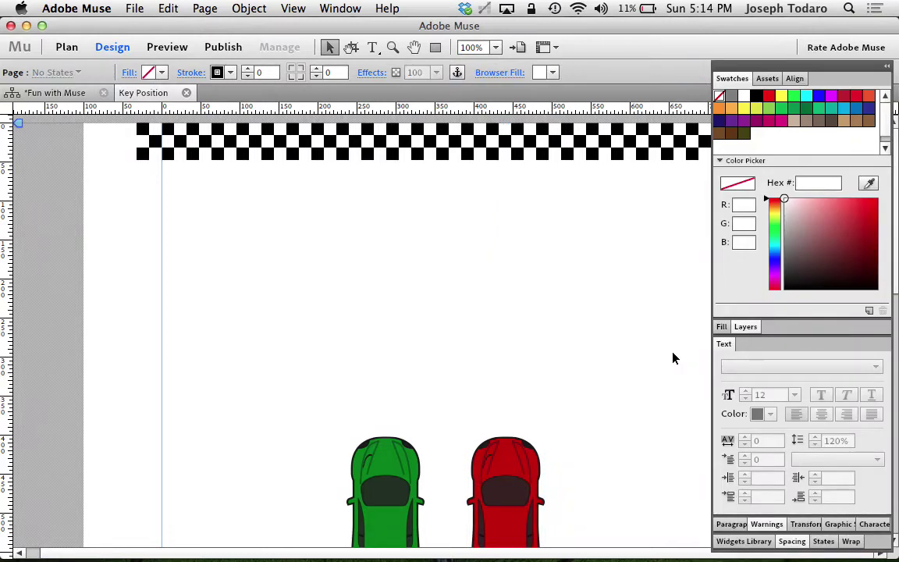
pyautogui.press('super+alt+e')
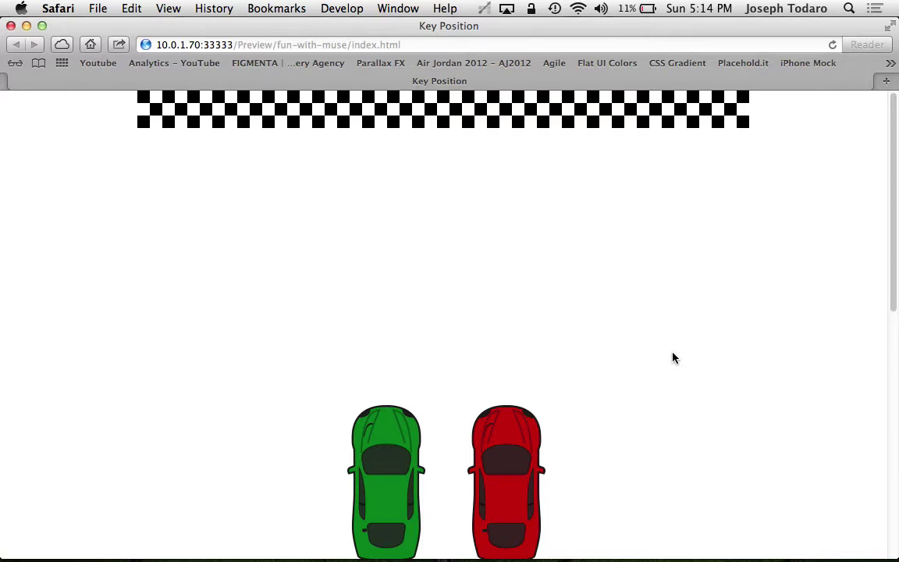
# Step: Scroll the Safari preview to see the red car beat the green car to the flag, then close it
pyautogui.scroll(-10, 674, 358)
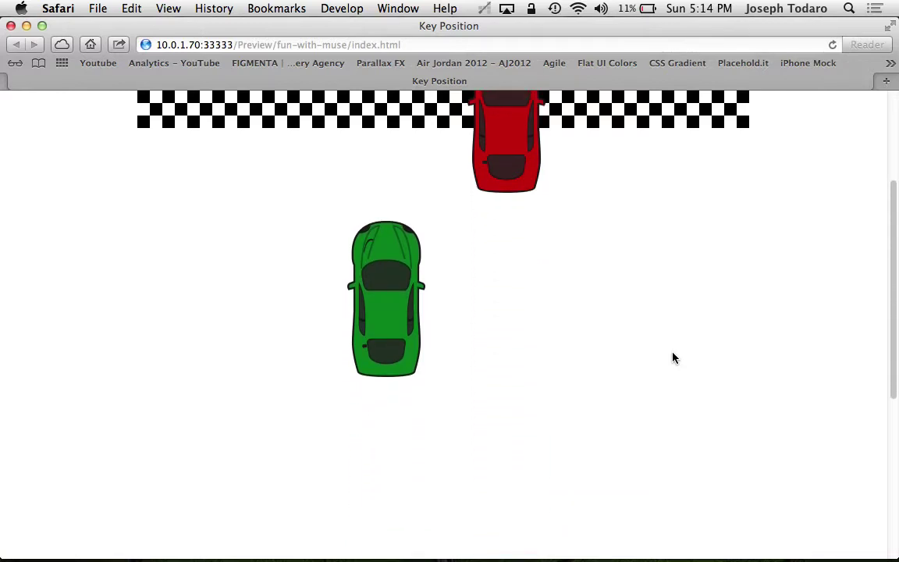
pyautogui.scroll(5, 675, 358)
pyautogui.scroll(-5, 675, 358)
pyautogui.scroll(5, 675, 358)
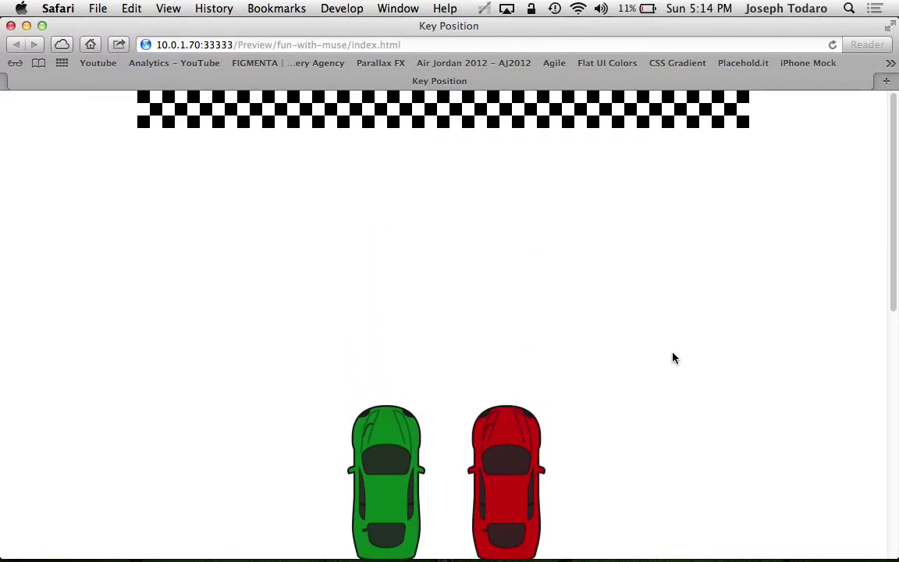
pyautogui.scroll(-5, 675, 358)
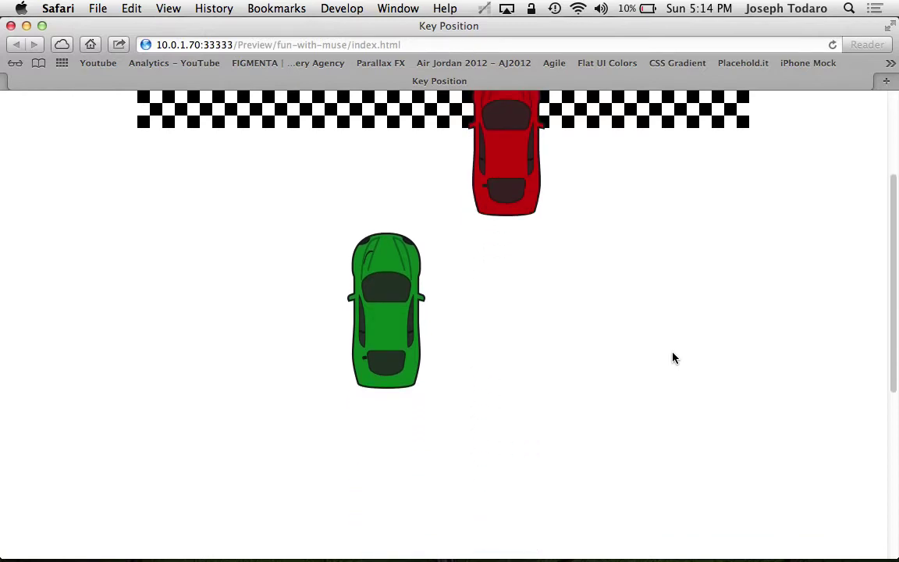
pyautogui.scroll(5, 674, 358)
pyautogui.press('super+w')
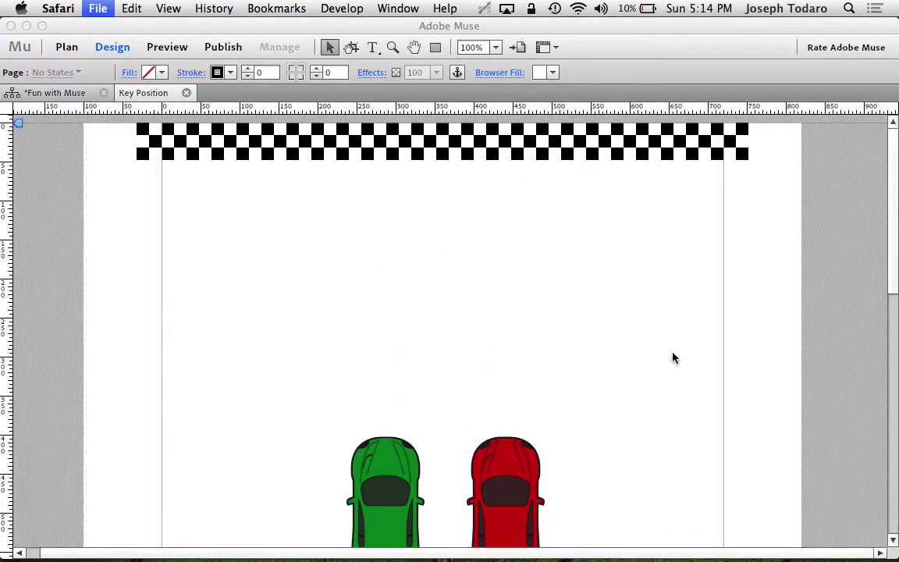
# Step: Lower the red car's key position back down to its own top (Browser Top 312 px) and re-preview
pyautogui.click(522, 488)
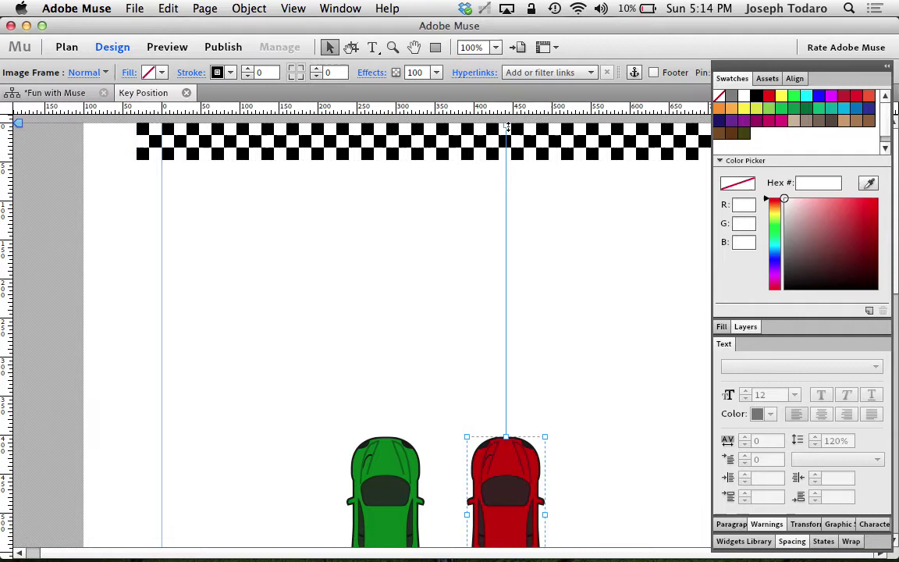
pyautogui.moveTo(507, 125); pyautogui.dragTo(514, 441)
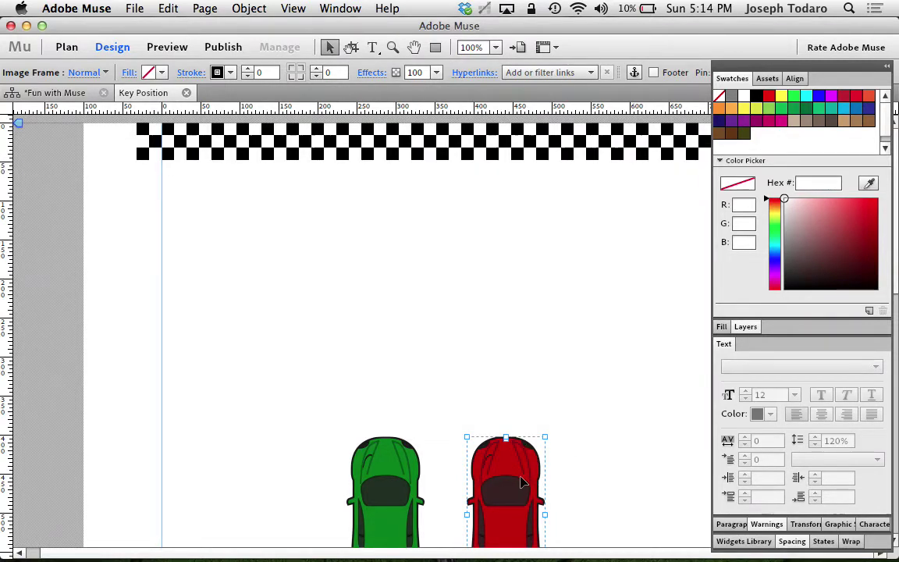
pyautogui.click(580, 476)
pyautogui.press('super+shift+e')
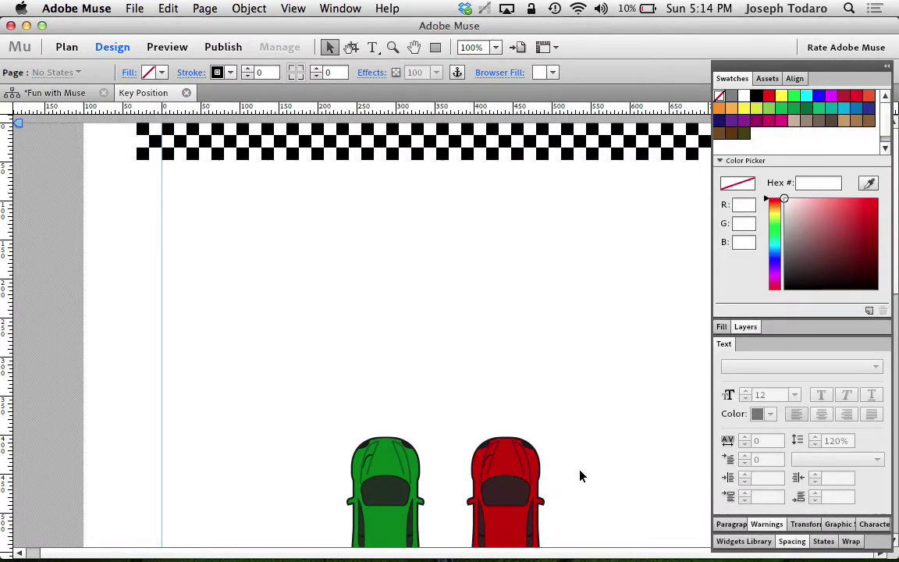
# Step: Scroll the new preview to see the red and green cars reach the flag side by side, then return to Muse
pyautogui.scroll(-5, 633, 336)
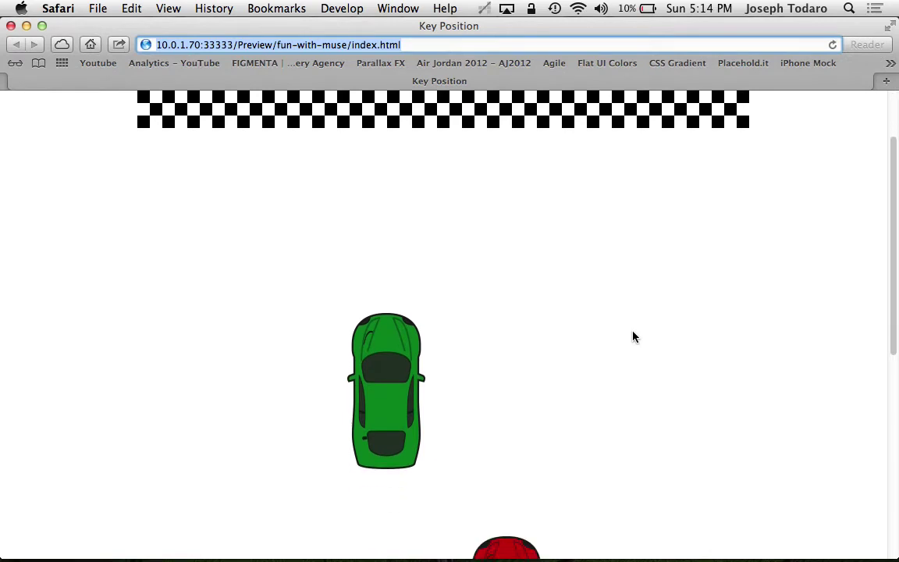
pyautogui.scroll(-5, 633, 337)
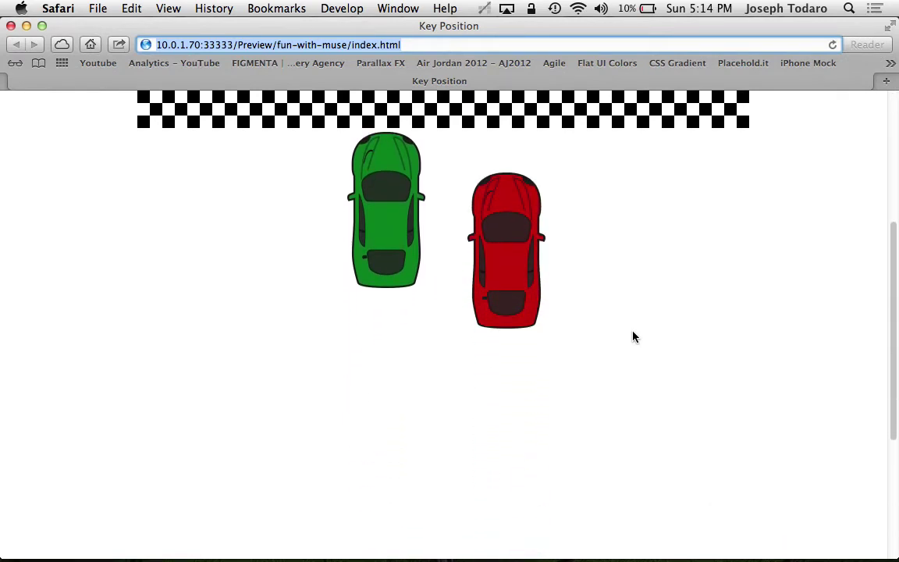
pyautogui.scroll(-2, 634, 336)
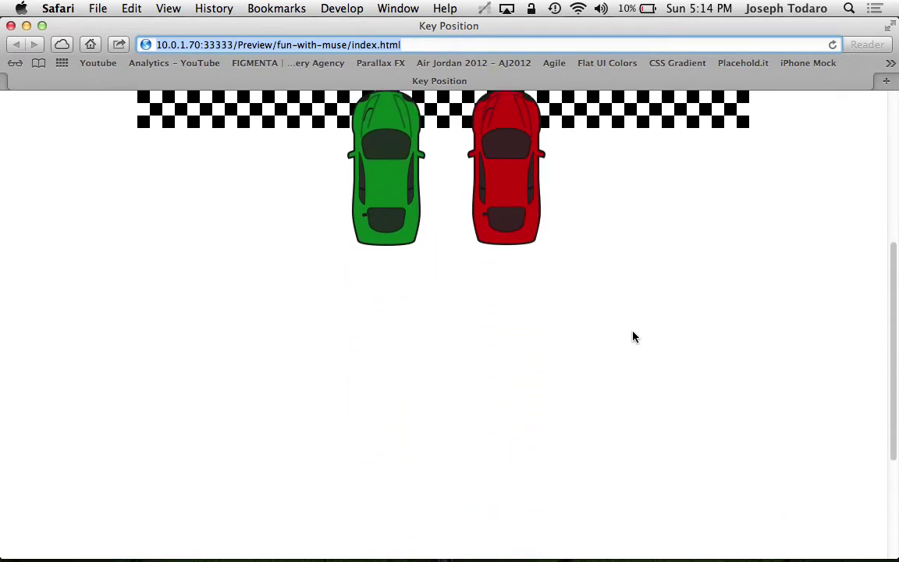
pyautogui.scroll(3, 633, 337)
pyautogui.scroll(-2, 633, 337)
pyautogui.scroll(3, 633, 336)
pyautogui.press('super+Tab')
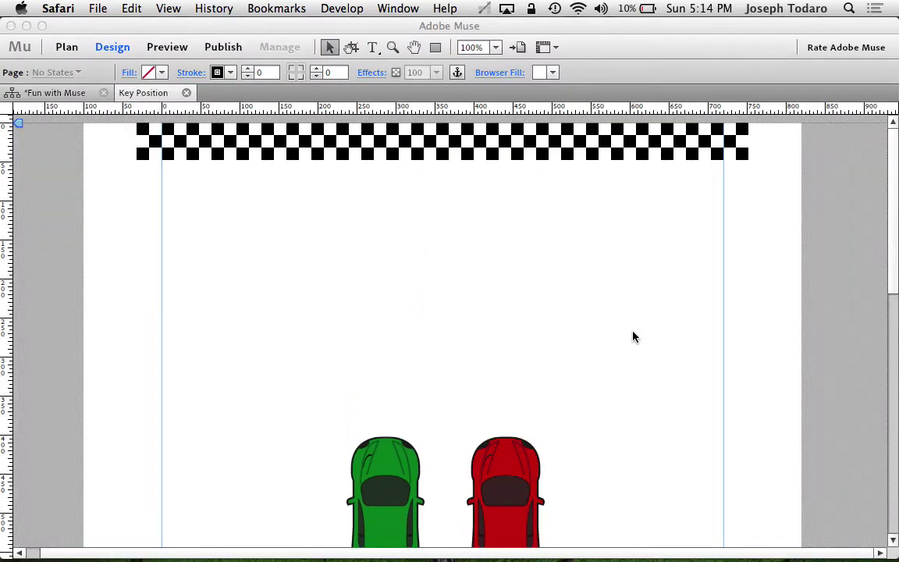
# Step: Dismiss the low battery warning and raise the red car's key position to about 203 px browser top
pyautogui.click(528, 487)
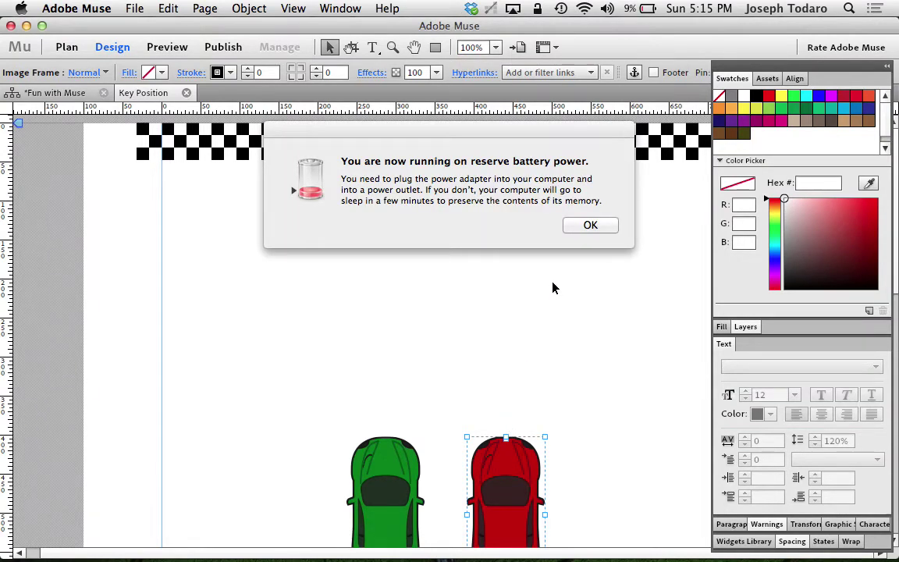
pyautogui.click(585, 225)
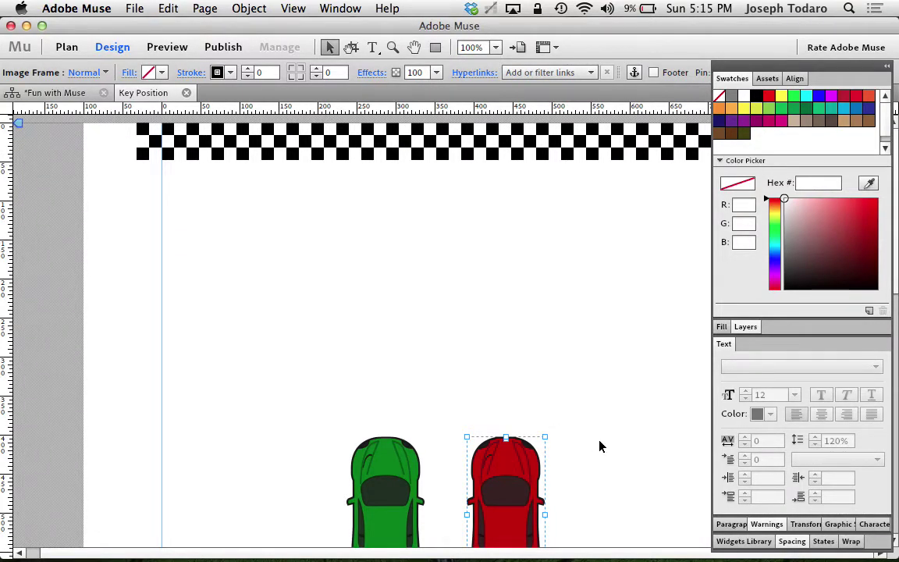
pyautogui.moveTo(507, 435); pyautogui.dragTo(528, 442)
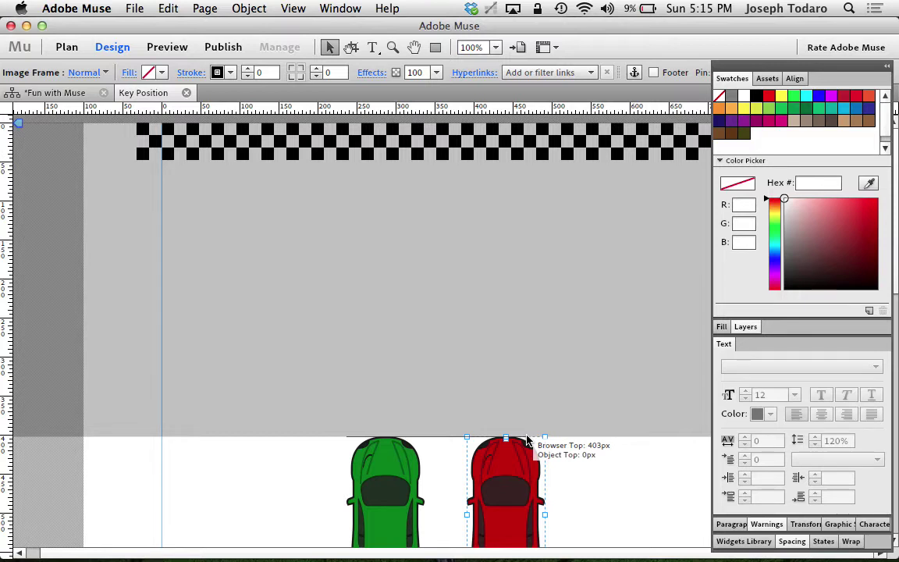
pyautogui.moveTo(528, 442); pyautogui.dragTo(515, 288)
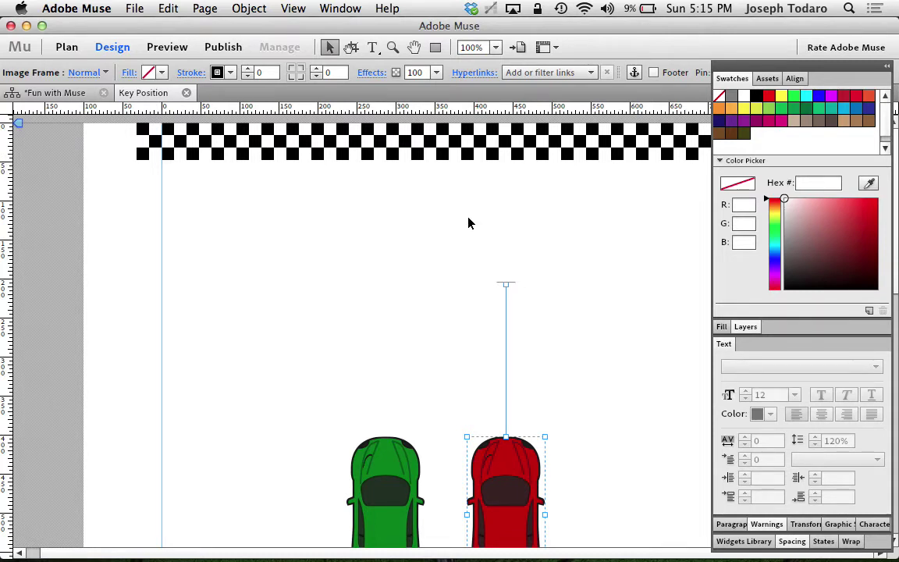
# Step: Check the red car's key position in Scroll Motion and nudge it down from 204 px to 251 px
pyautogui.click(374, 73)
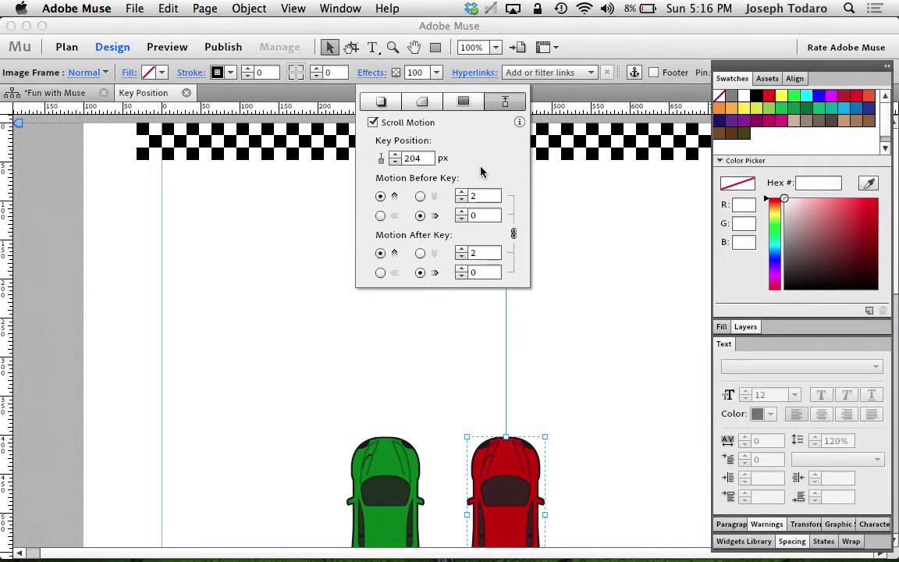
pyautogui.click(523, 315)
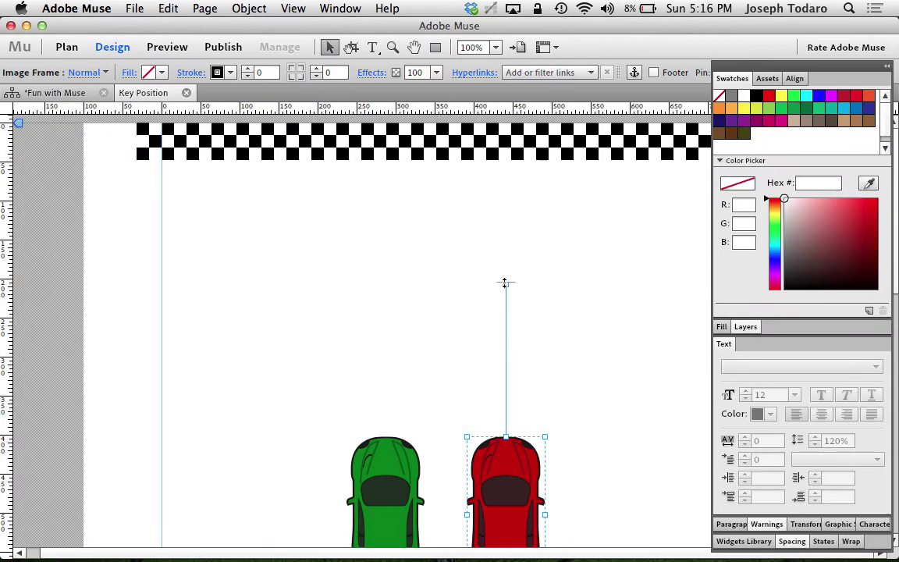
pyautogui.moveTo(503, 283); pyautogui.dragTo(506, 311)
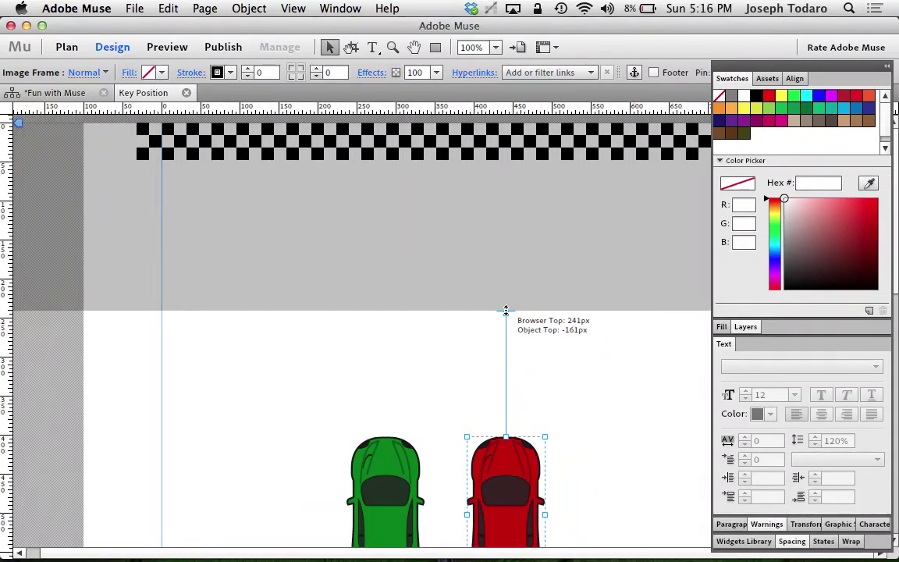
pyautogui.moveTo(506, 310); pyautogui.dragTo(506, 320)
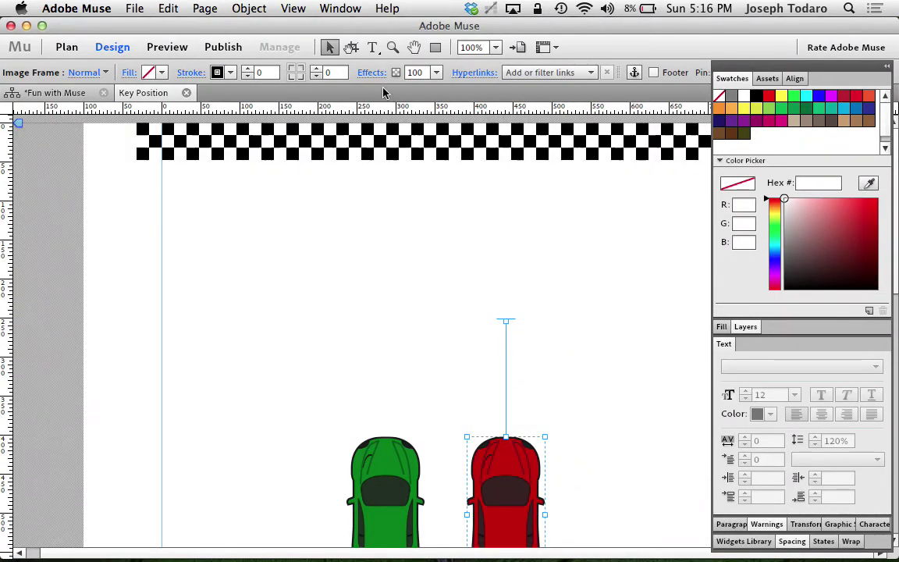
pyautogui.click(372, 74)
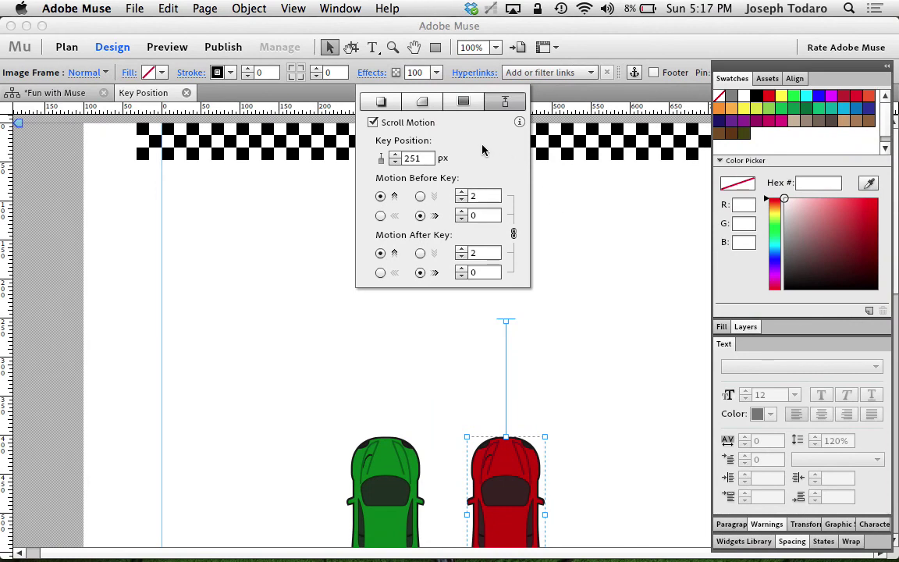
pyautogui.click(371, 74)
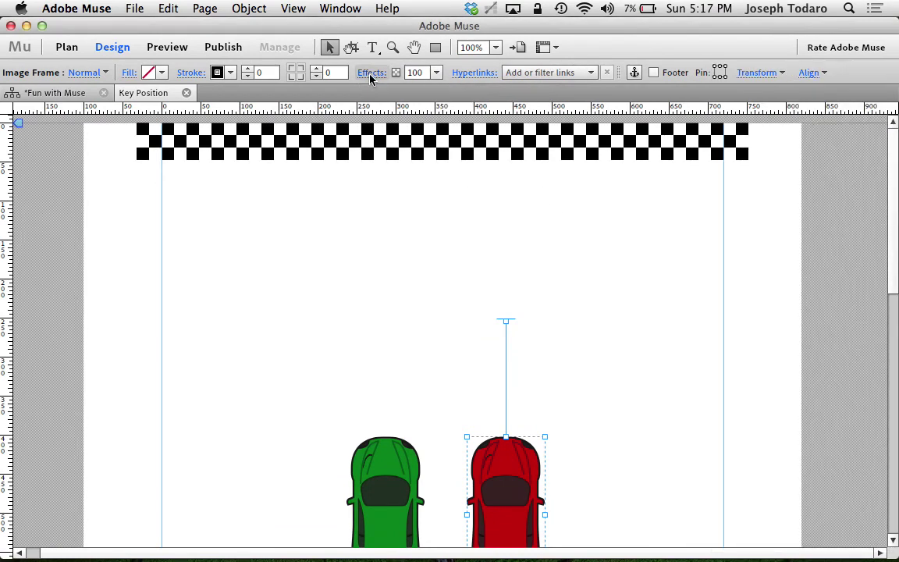